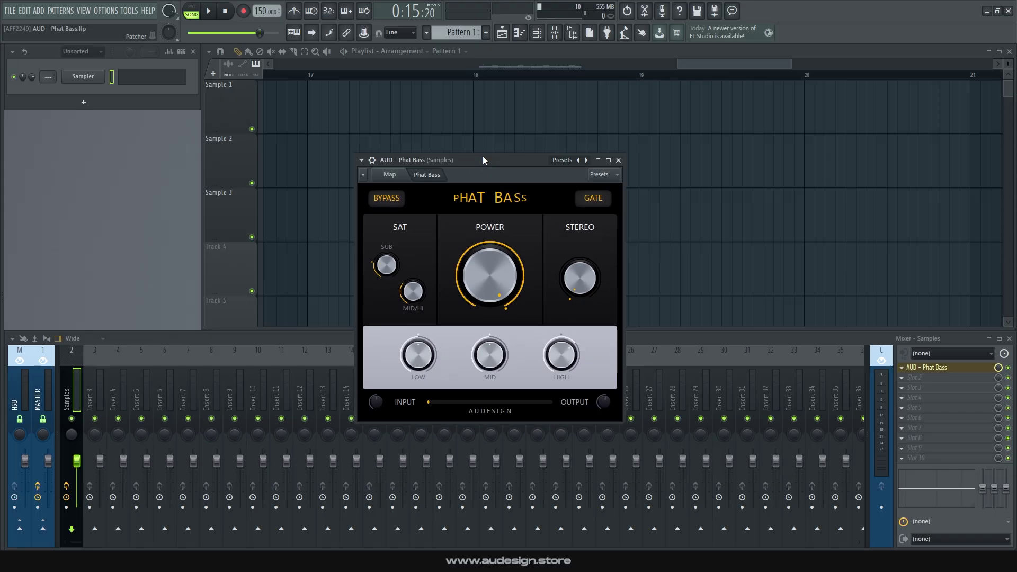
# - Close the Phat Bass window, disable the AUD - Phat Bass slot on Samples, and play the song
pyautogui.moveTo(483, 160); pyautogui.dragTo(493, 154)
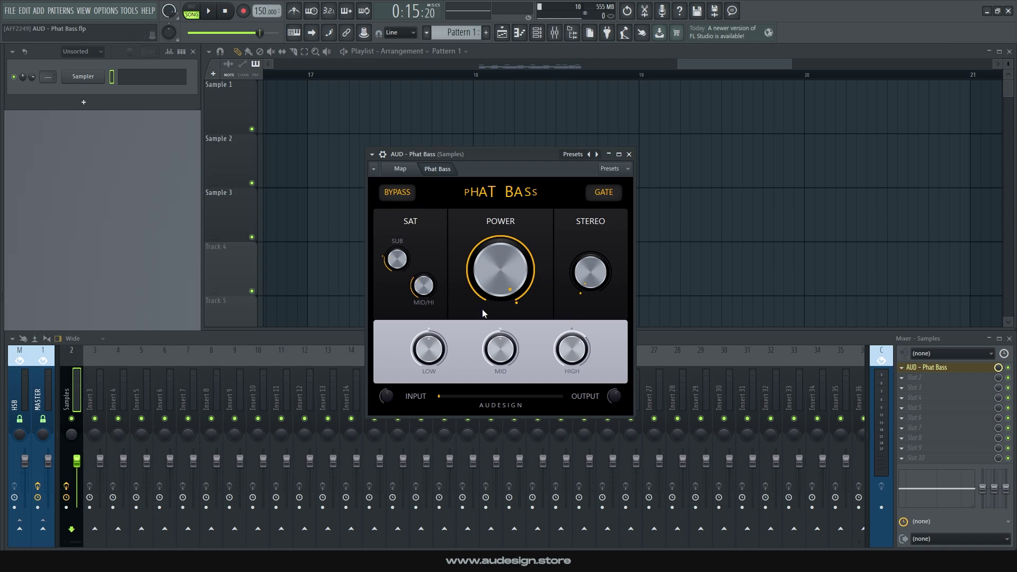
pyautogui.moveTo(530, 154); pyautogui.dragTo(511, 179)
pyautogui.click(610, 180)
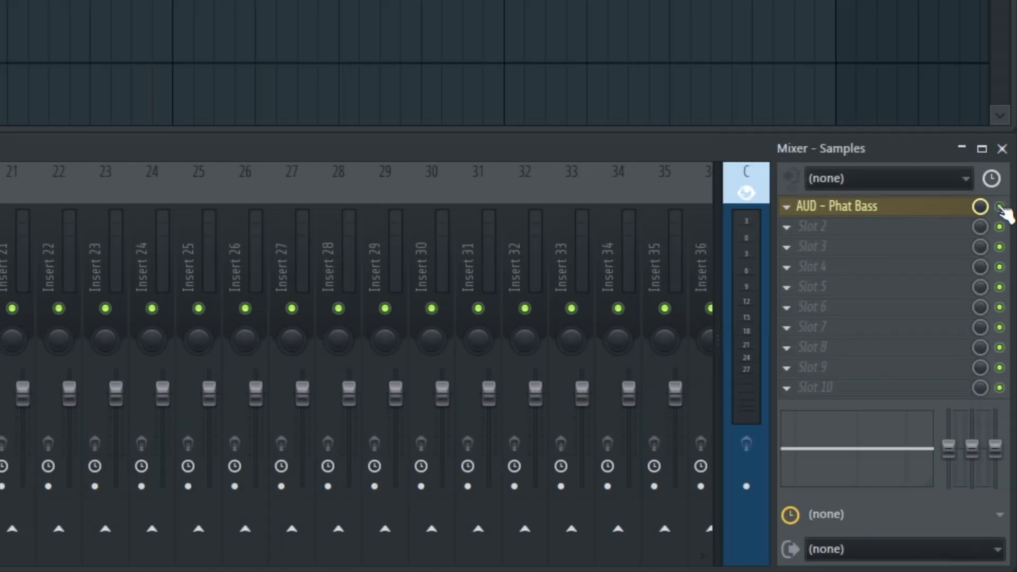
pyautogui.click(1000, 206)
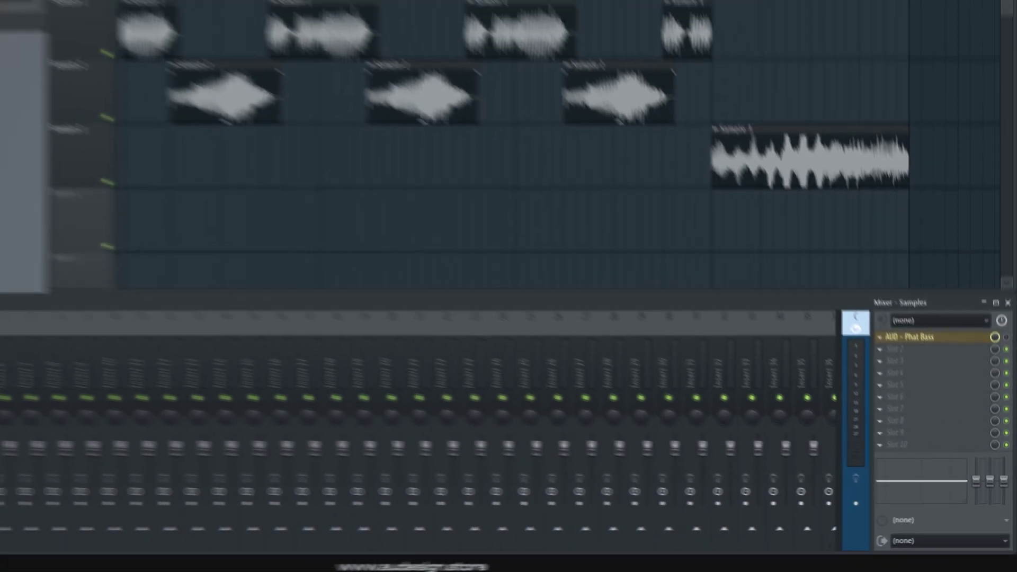
pyautogui.click(209, 12)
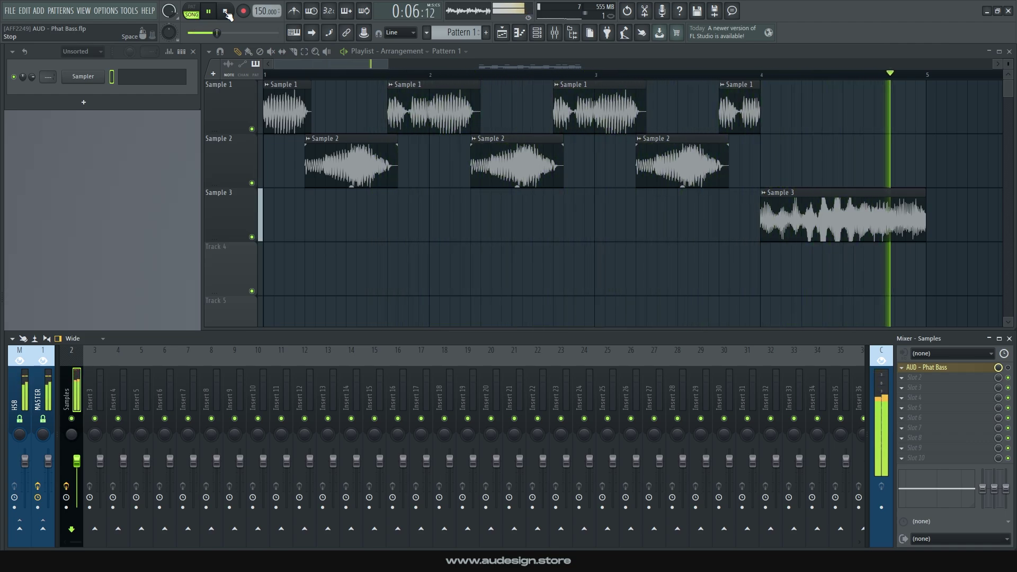
# - Stop and rewind the song, then open, close and reopen the Phat Bass window, repositioning it
pyautogui.click(227, 11)
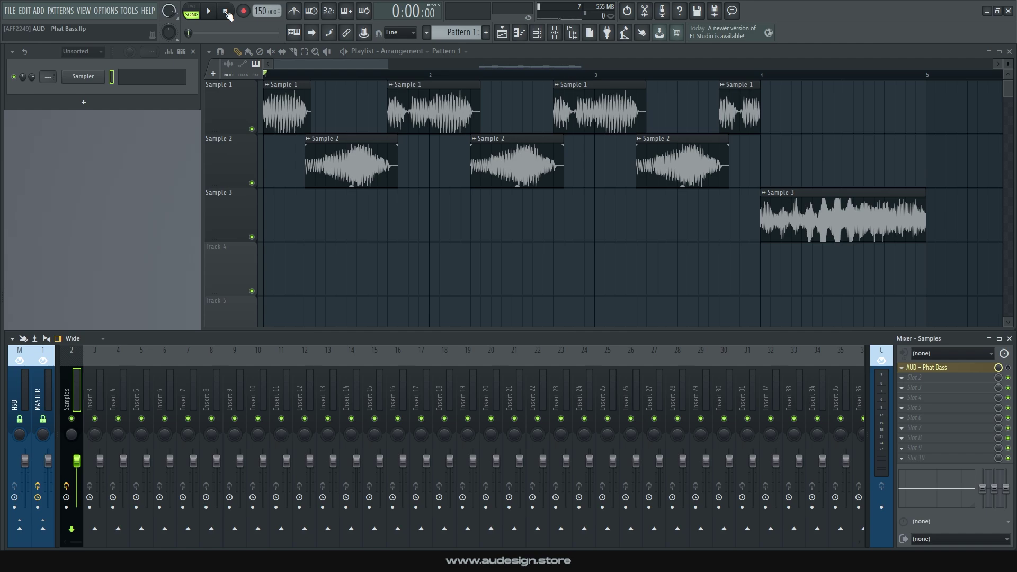
pyautogui.click(980, 371)
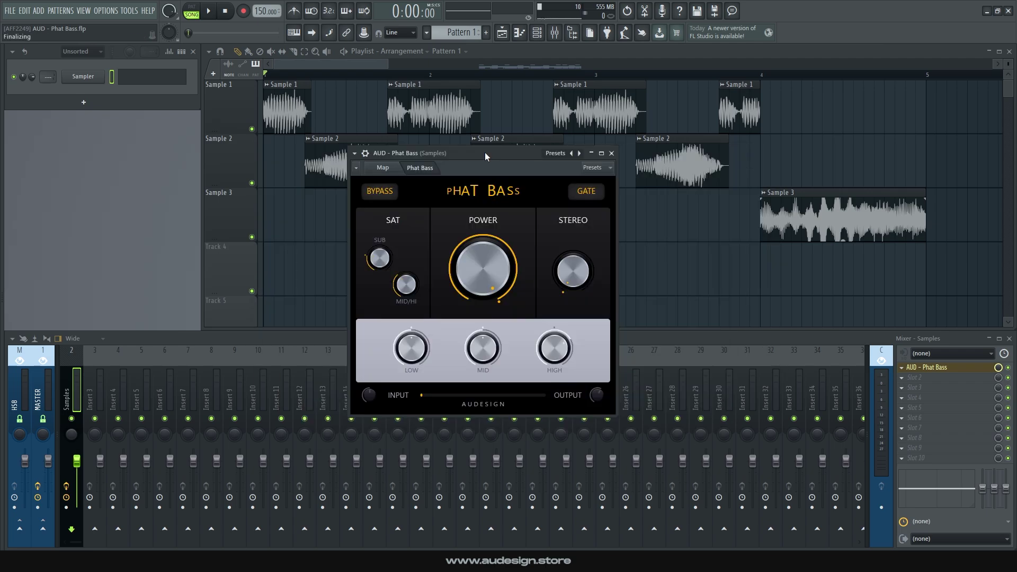
pyautogui.click(612, 154)
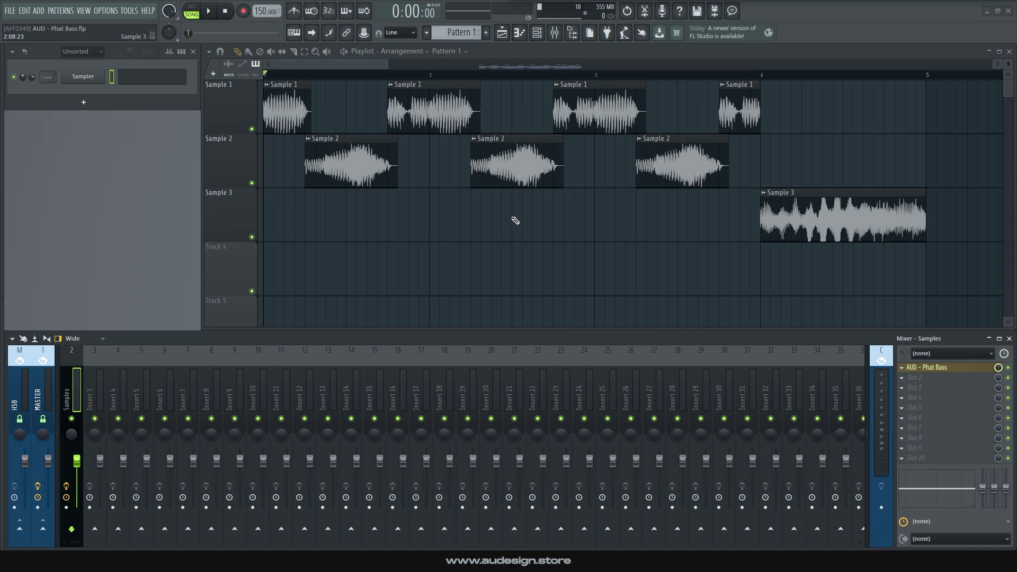
pyautogui.click(590, 32)
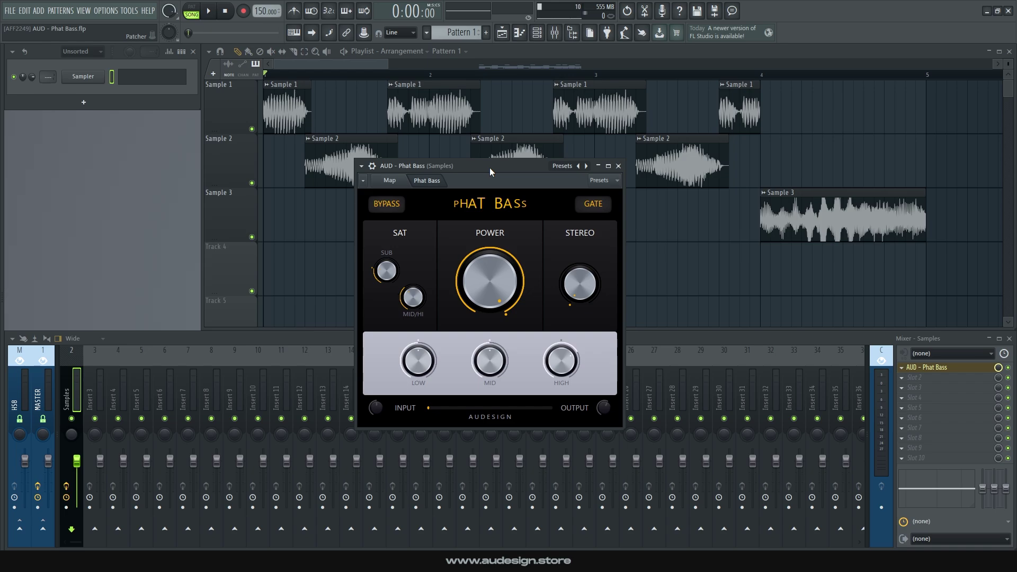
pyautogui.moveTo(491, 168); pyautogui.dragTo(485, 237)
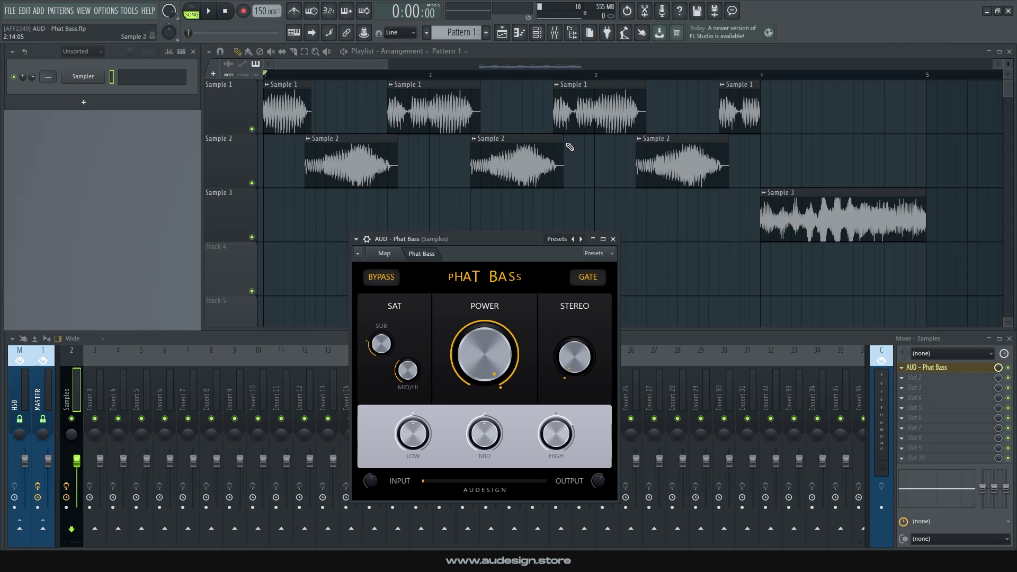
pyautogui.moveTo(491, 240); pyautogui.dragTo(514, 153)
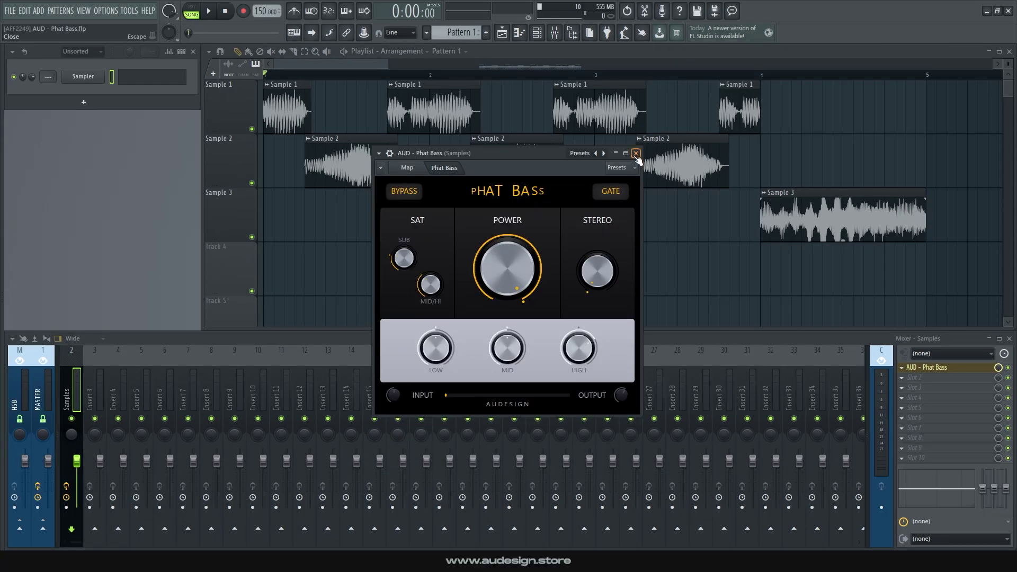
# - Close the Phat Bass window and briefly play the arrangement from bar 9
pyautogui.click(639, 150)
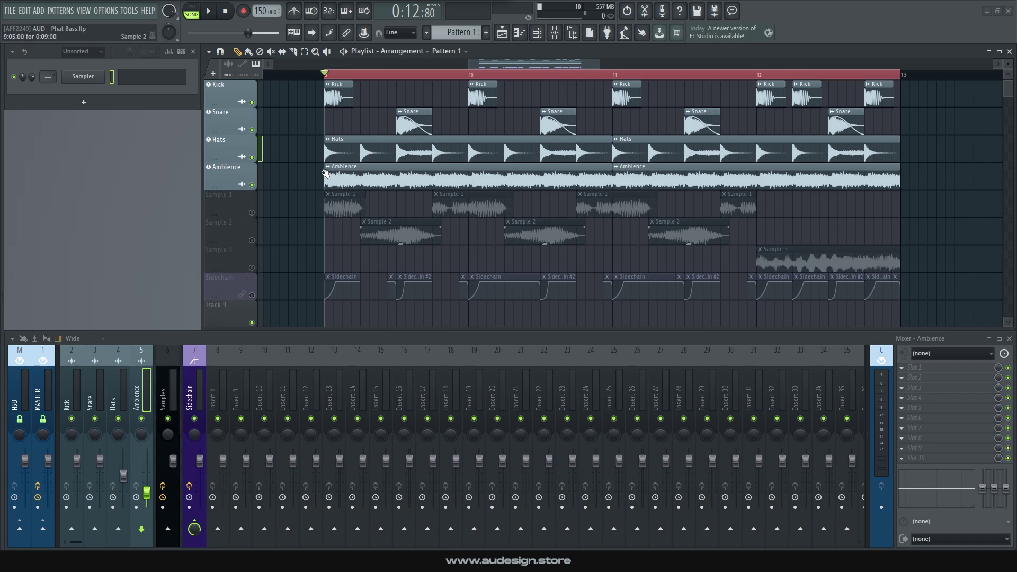
pyautogui.click(208, 10)
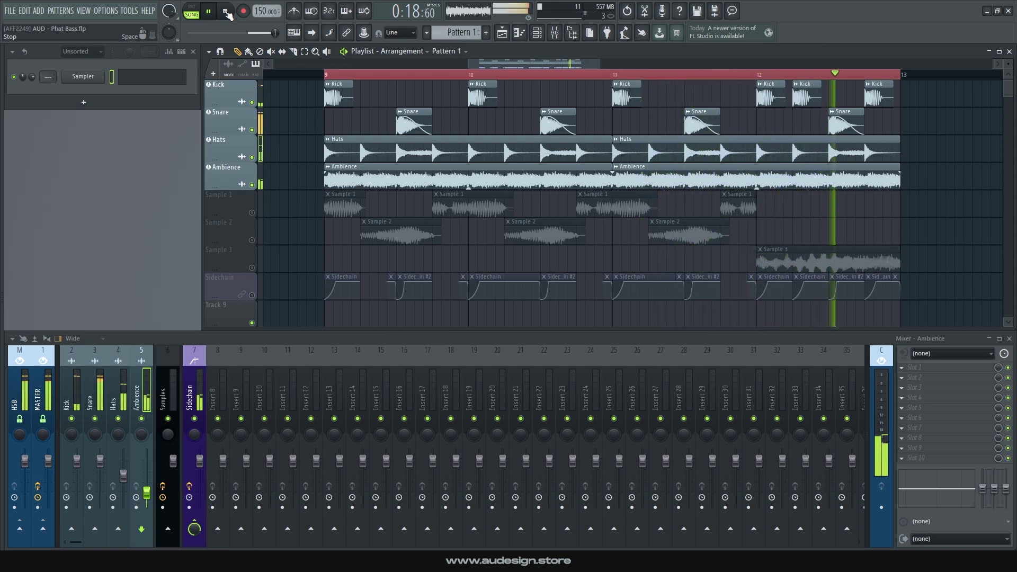
pyautogui.click(226, 11)
# - Unmute the Sample 1, Sample 2, Sample 3 and Sidechain tracks and replay from bar 9
pyautogui.click(252, 213)
pyautogui.click(253, 240)
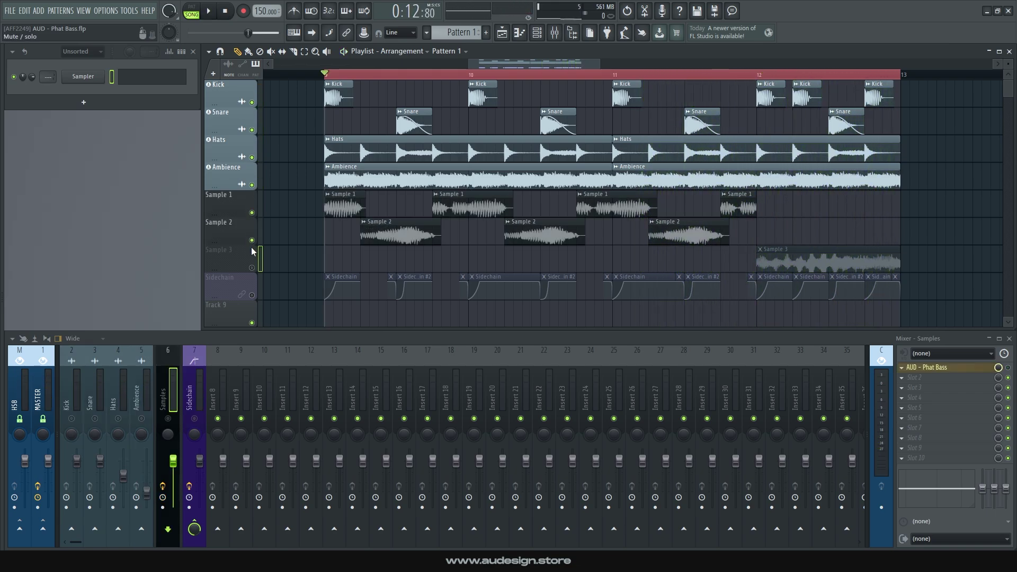
pyautogui.click(252, 267)
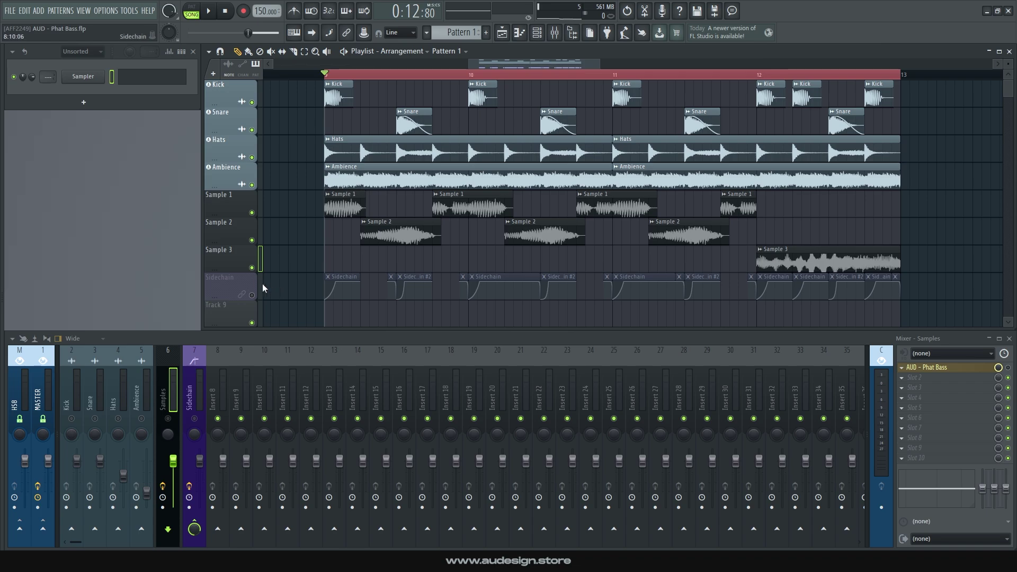
pyautogui.click(251, 295)
pyautogui.click(208, 11)
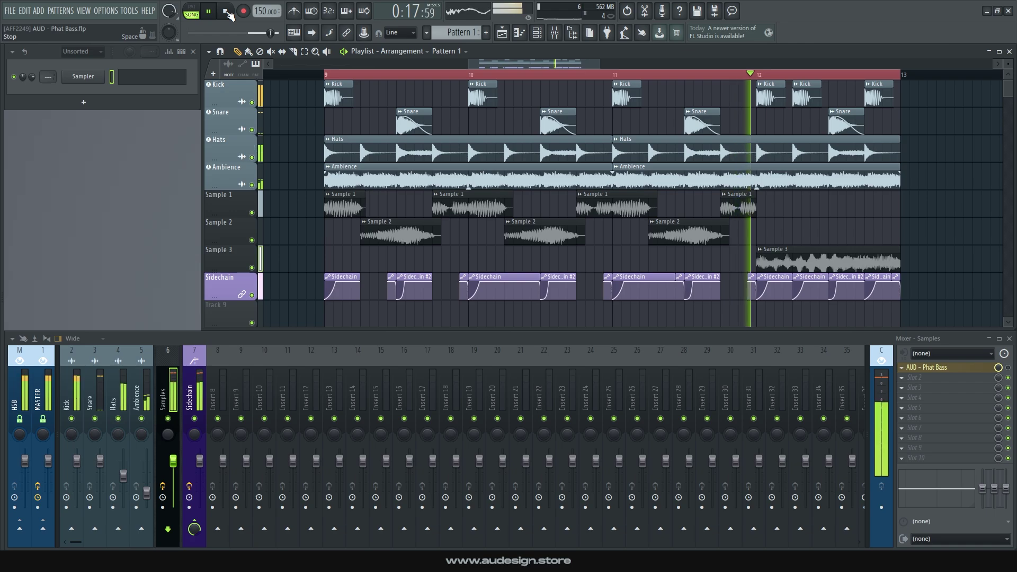
# - Stop playback, reopen the AUD - Phat Bass window from its mixer slot, and start playback
pyautogui.click(227, 12)
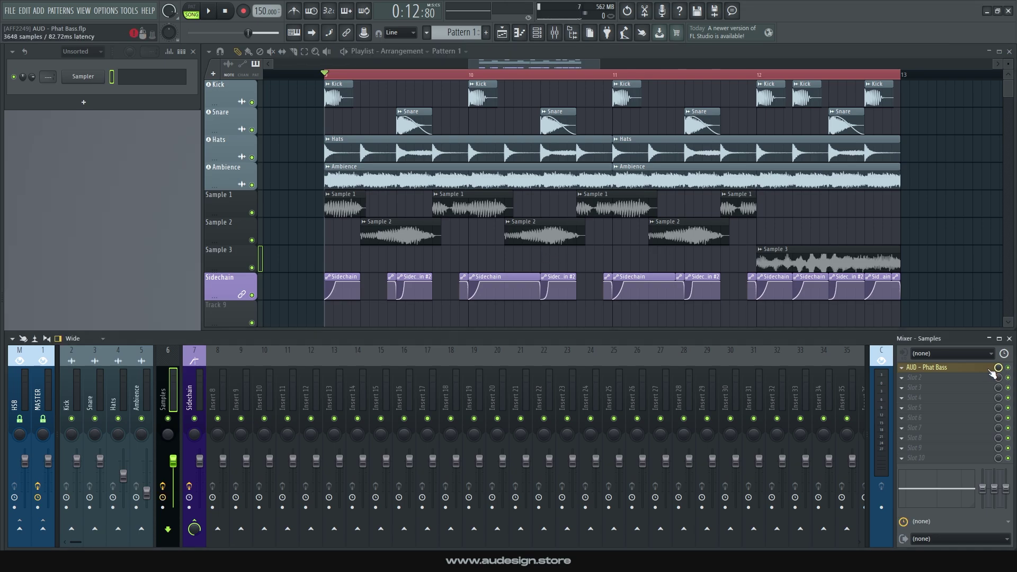
pyautogui.click(949, 367)
pyautogui.press('space')
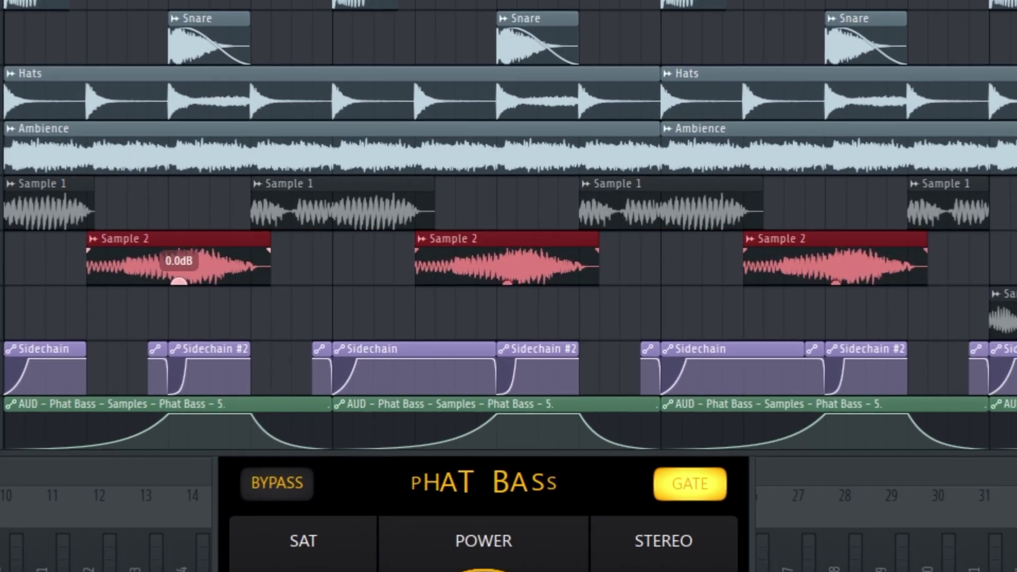
pyautogui.moveTo(349, 233); pyautogui.dragTo(351, 242)
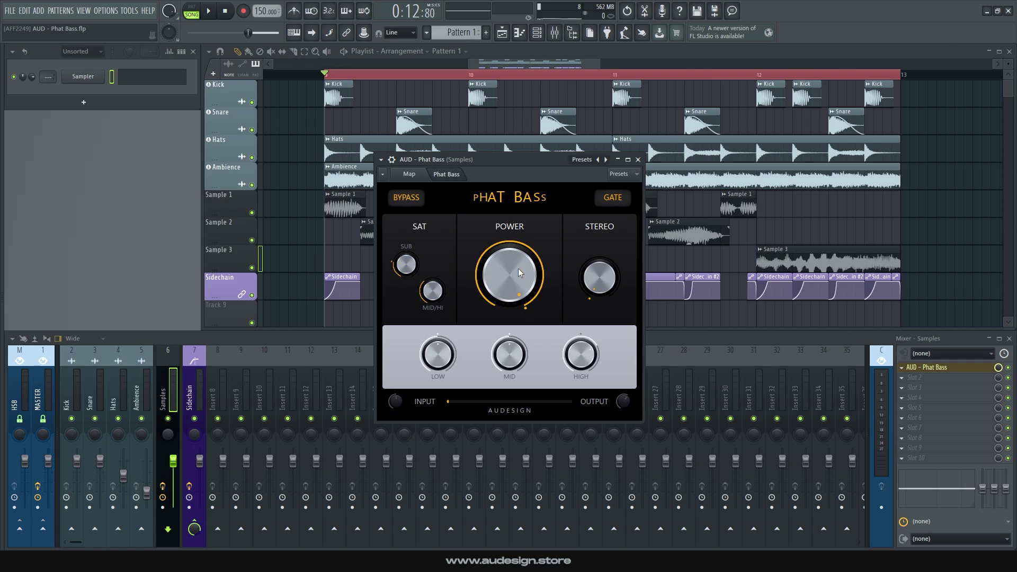
pyautogui.moveTo(504, 158); pyautogui.dragTo(510, 142)
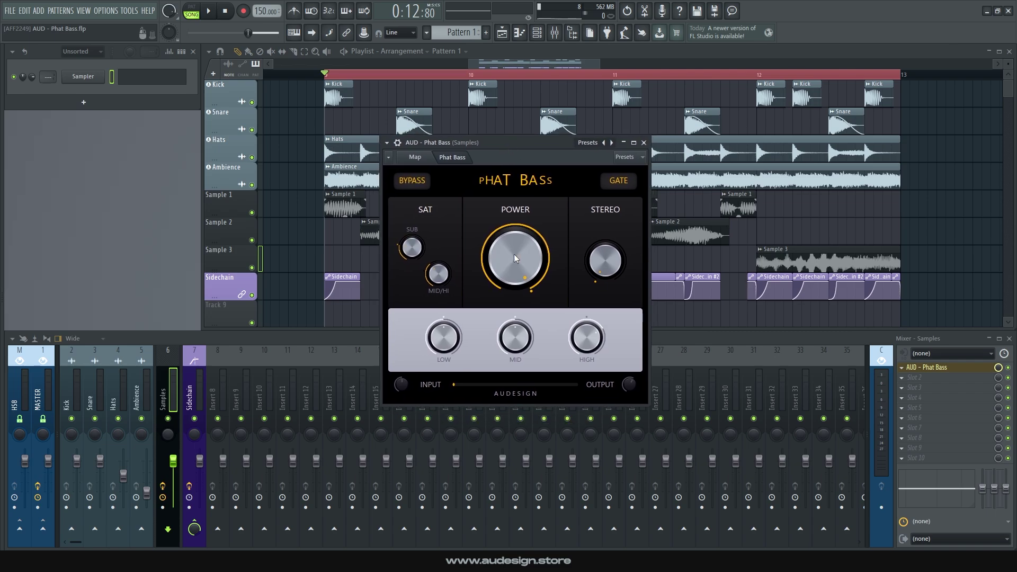
pyautogui.moveTo(514, 254)
pyautogui.mouseDown()
pyautogui.moveTo(514, 297)
pyautogui.moveTo(514, 254)
pyautogui.mouseUp()
pyautogui.press('space')
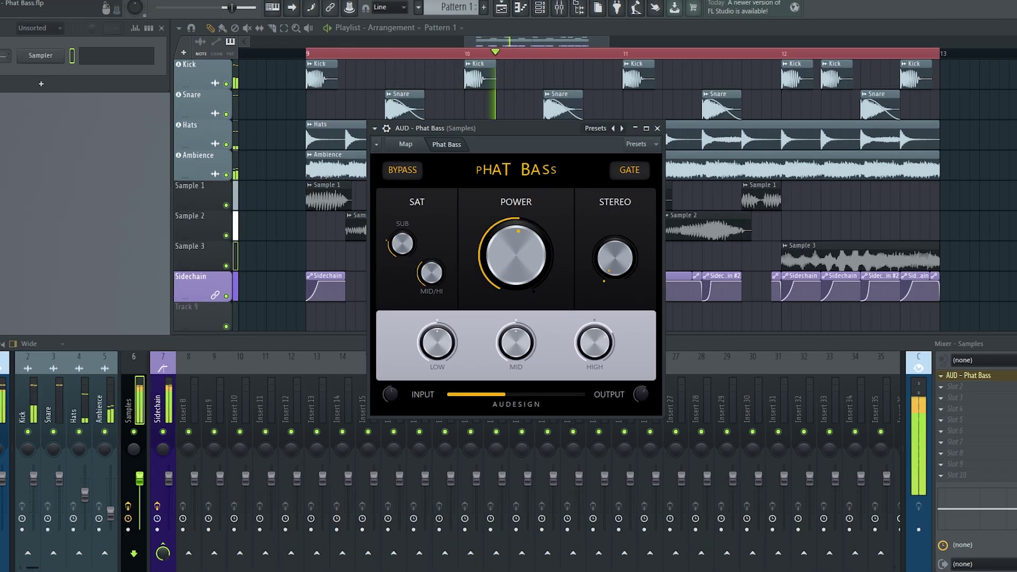
pyautogui.press('space')
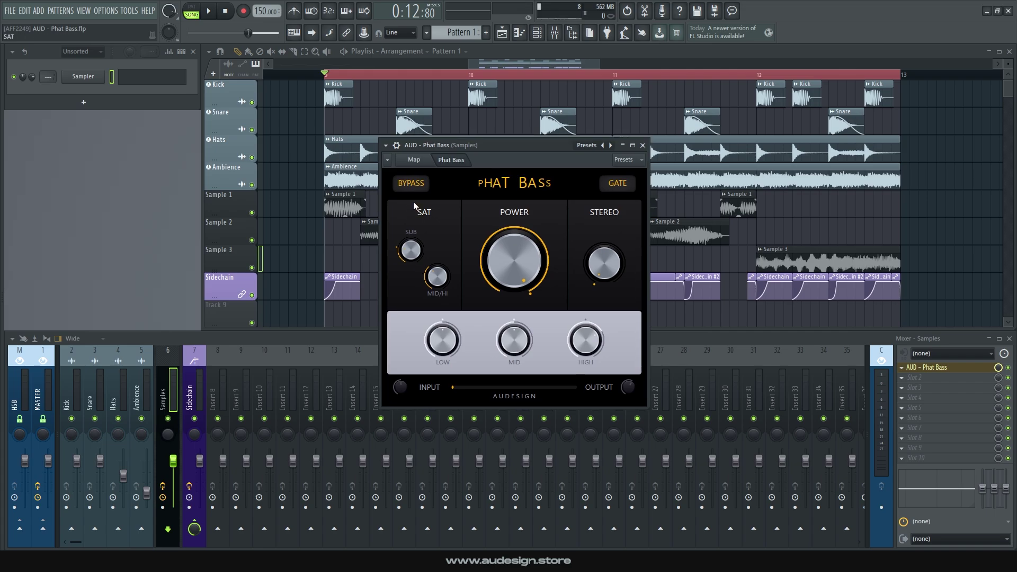
pyautogui.click(414, 190)
pyautogui.click(415, 192)
pyautogui.press('space')
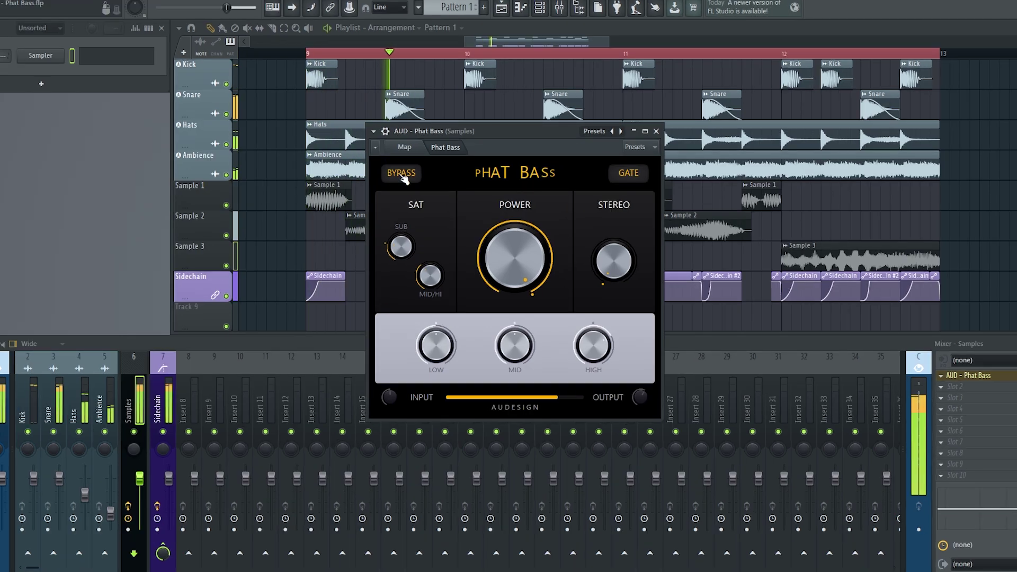
pyautogui.click(411, 183)
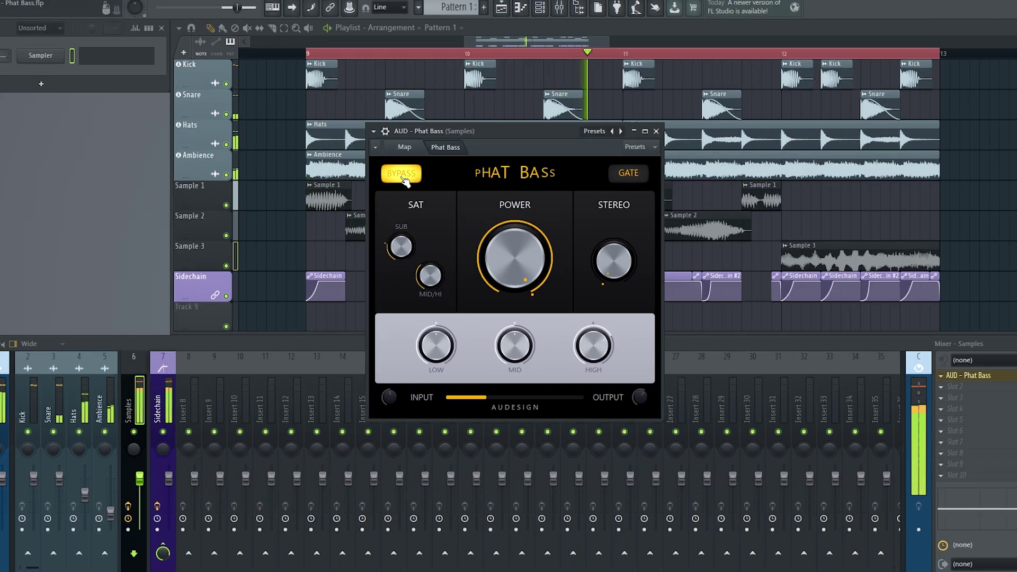
pyautogui.moveTo(395, 249); pyautogui.dragTo(391, 327)
pyautogui.press('space')
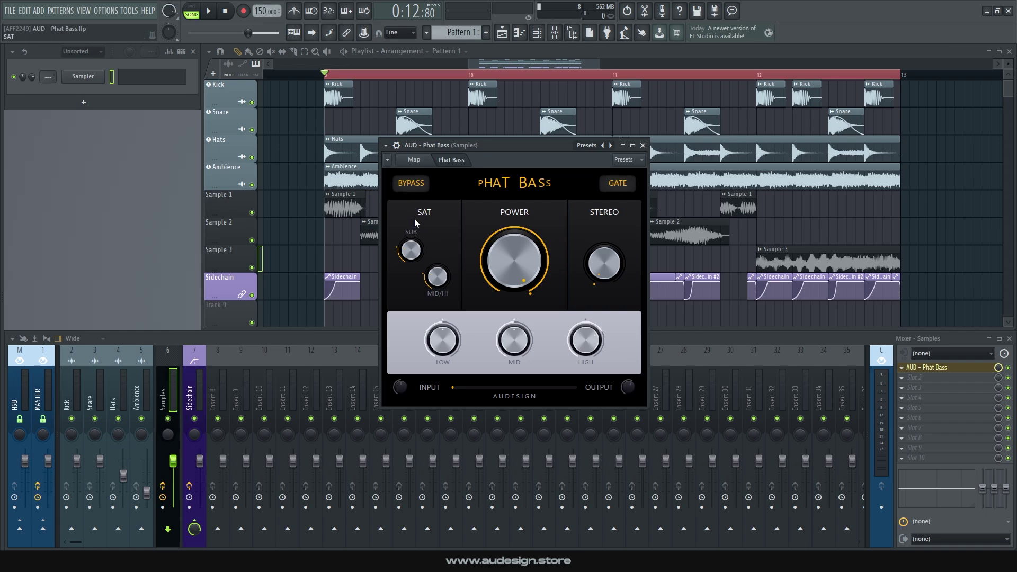
pyautogui.press('space')
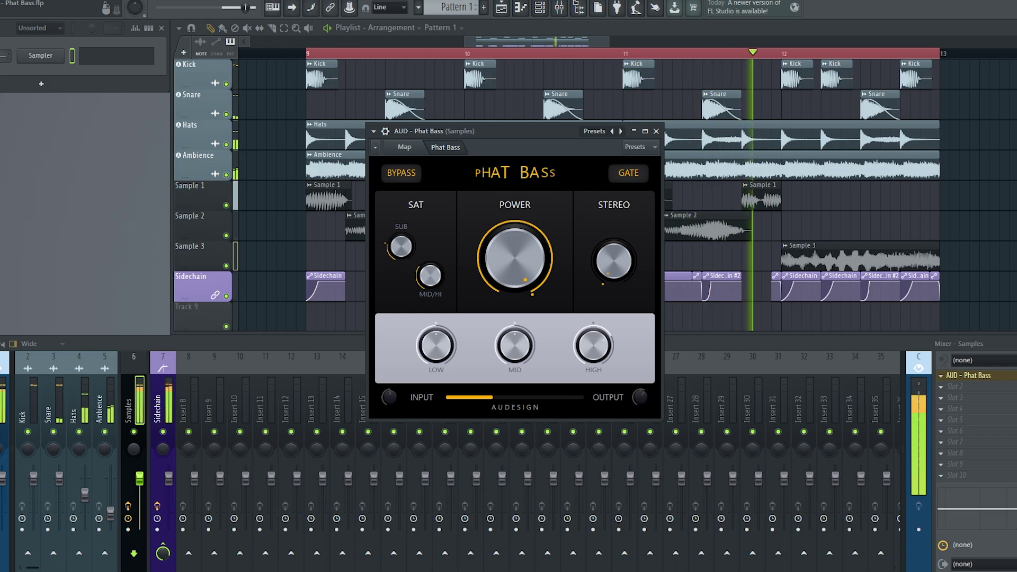
pyautogui.press('space')
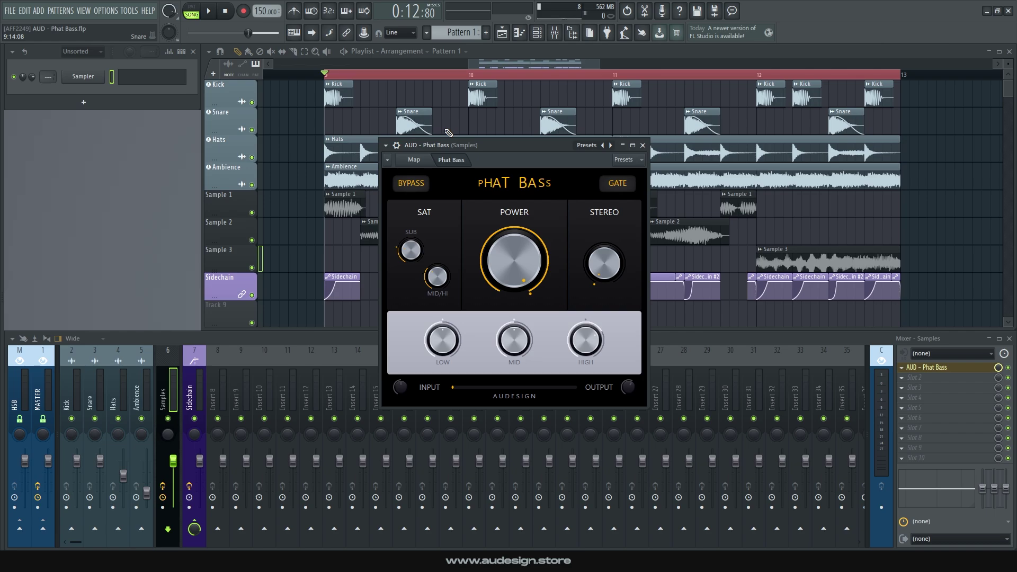
# - Nudge the Phat Bass window up and right, then play and stop bars 9–12
pyautogui.moveTo(449, 133); pyautogui.dragTo(449, 132)
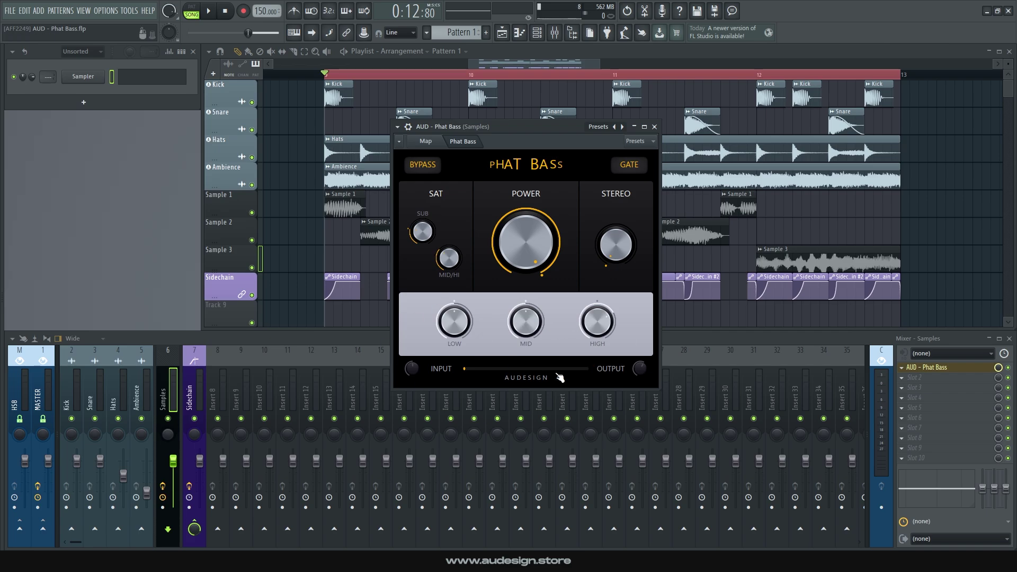
pyautogui.press('space')
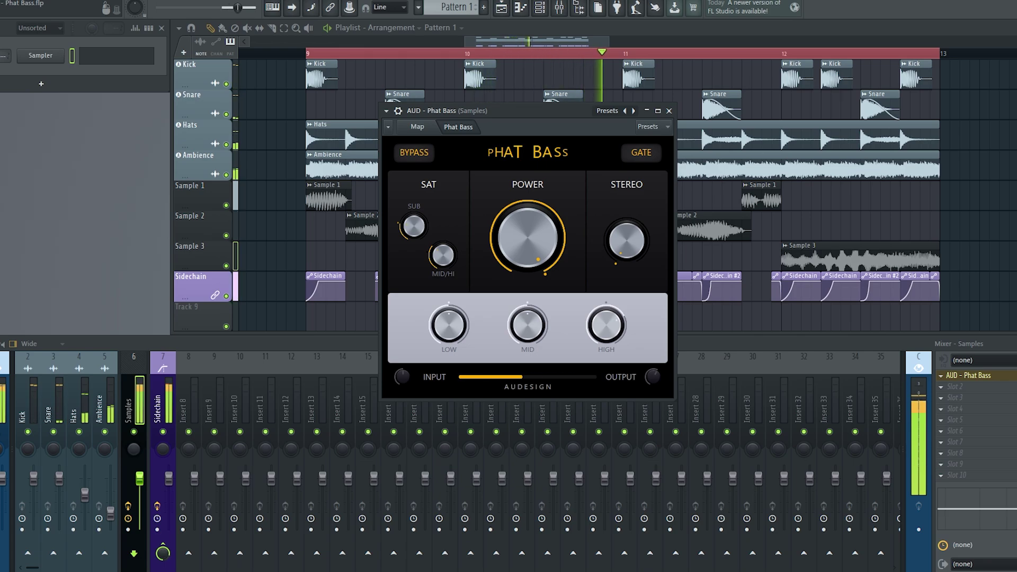
pyautogui.press('space')
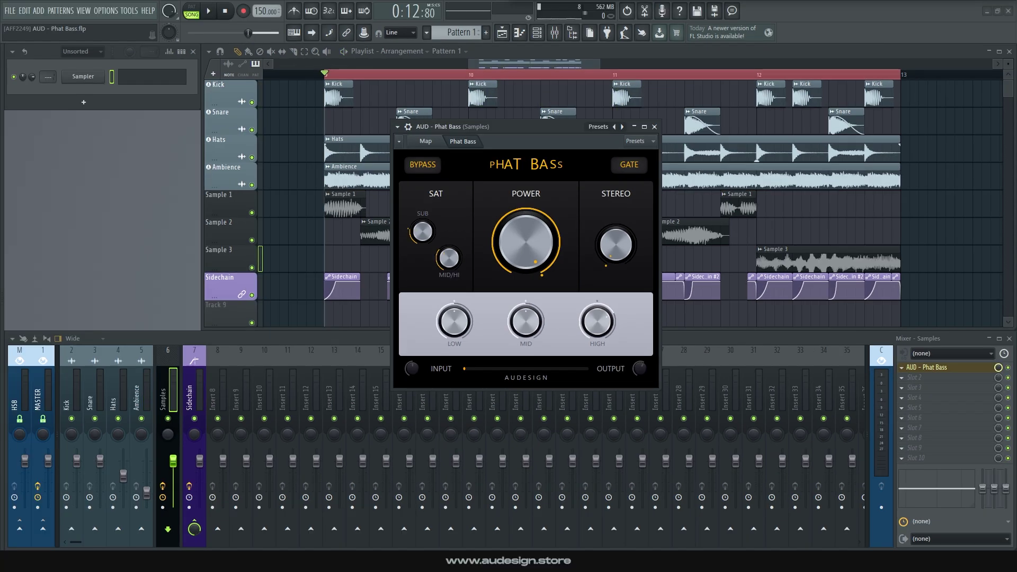
# - Sweep the Phat Bass STEREO knob up and down during playback, finishing at minimum
pyautogui.moveTo(533, 126); pyautogui.dragTo(496, 147)
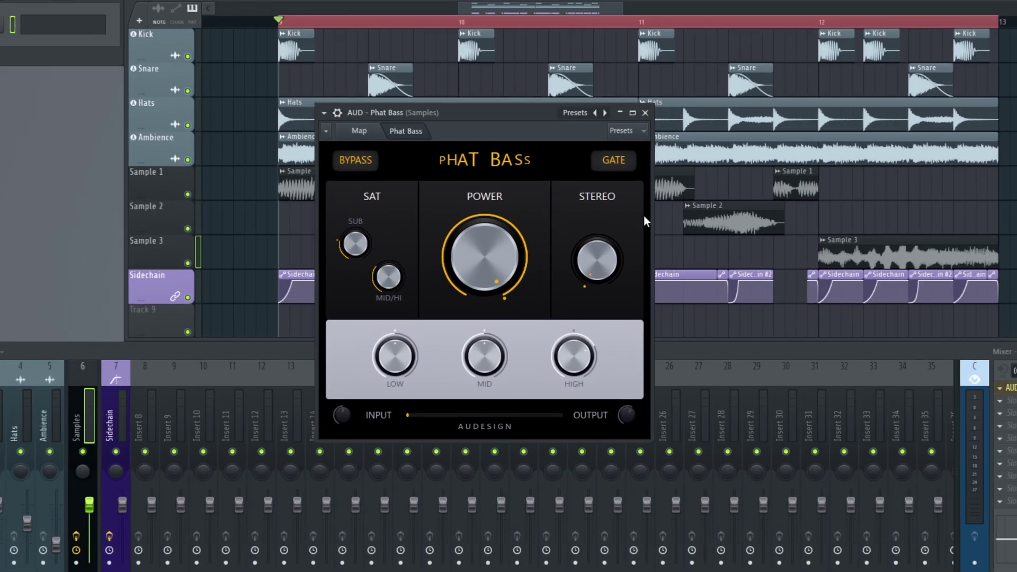
pyautogui.moveTo(579, 264)
pyautogui.mouseDown()
pyautogui.moveTo(579, 231)
pyautogui.moveTo(579, 276)
pyautogui.moveTo(579, 222)
pyautogui.moveTo(596, 256)
pyautogui.mouseUp()
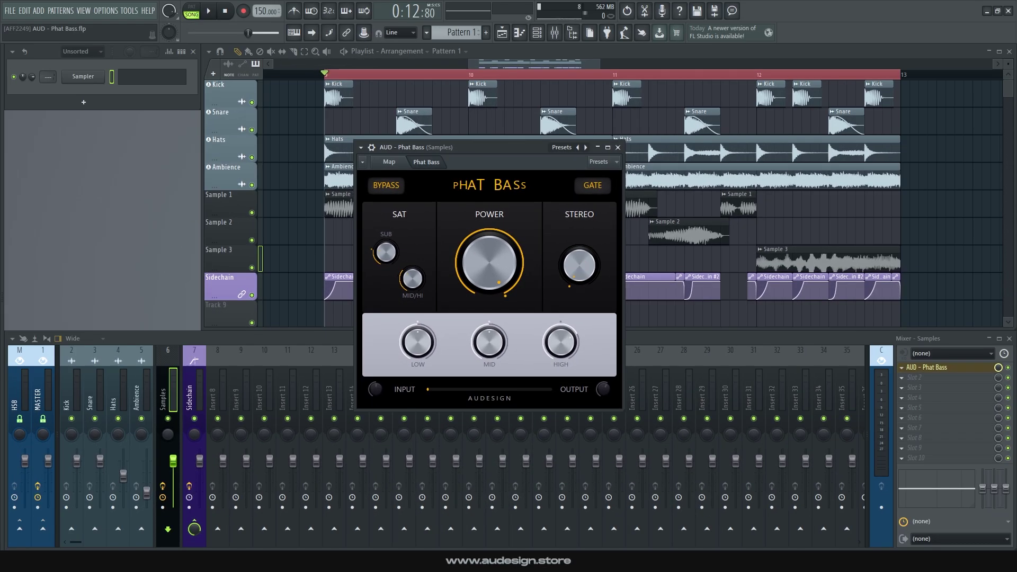
pyautogui.moveTo(577, 271); pyautogui.dragTo(577, 297)
pyautogui.press('space')
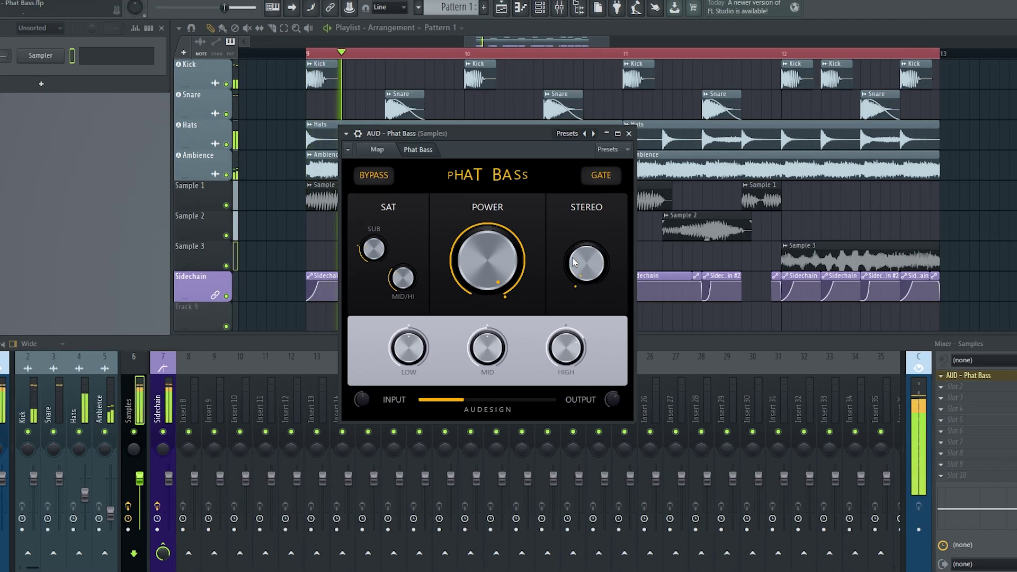
pyautogui.moveTo(575, 262); pyautogui.dragTo(575, 236)
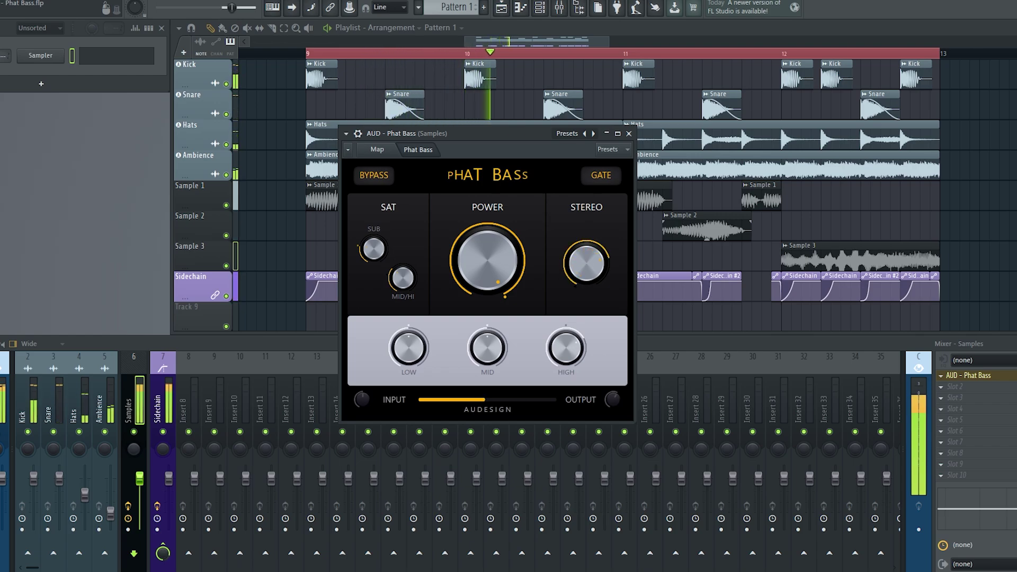
pyautogui.moveTo(587, 263); pyautogui.dragTo(587, 290)
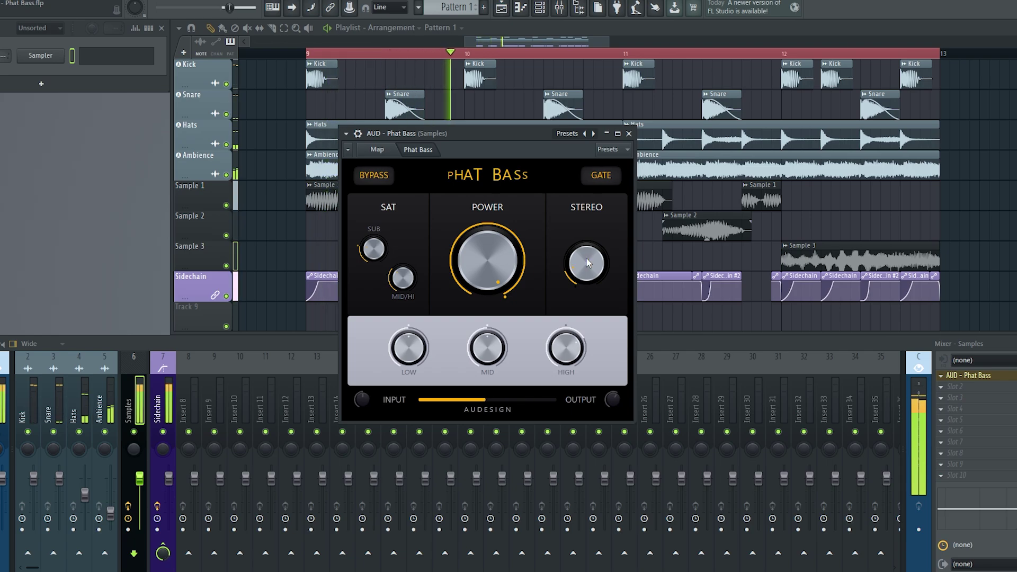
# - Turn on the Phat Bass GATE button so it lights yellow, then nudge the window up-right
pyautogui.click(604, 179)
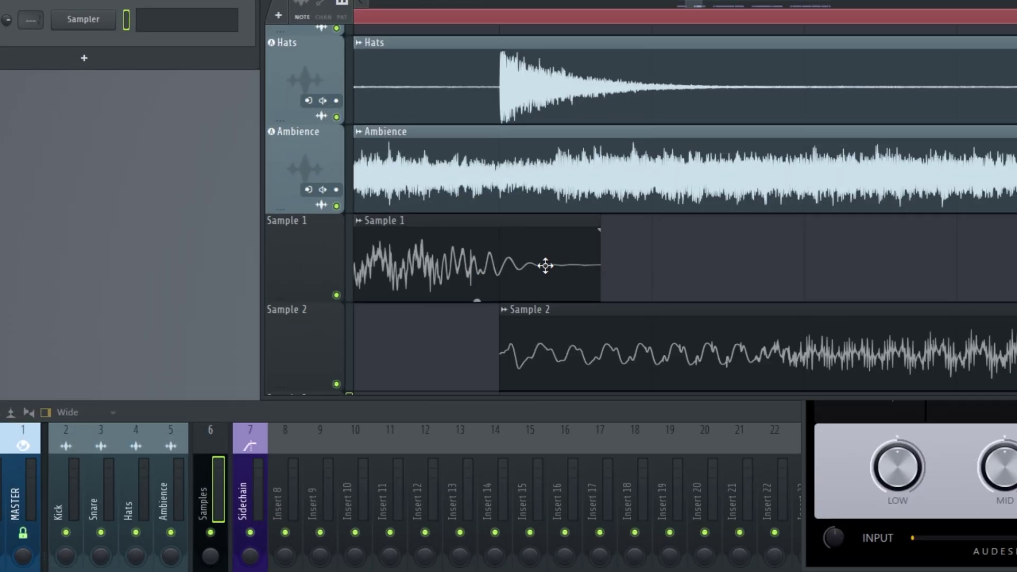
pyautogui.moveTo(600, 262); pyautogui.dragTo(568, 224)
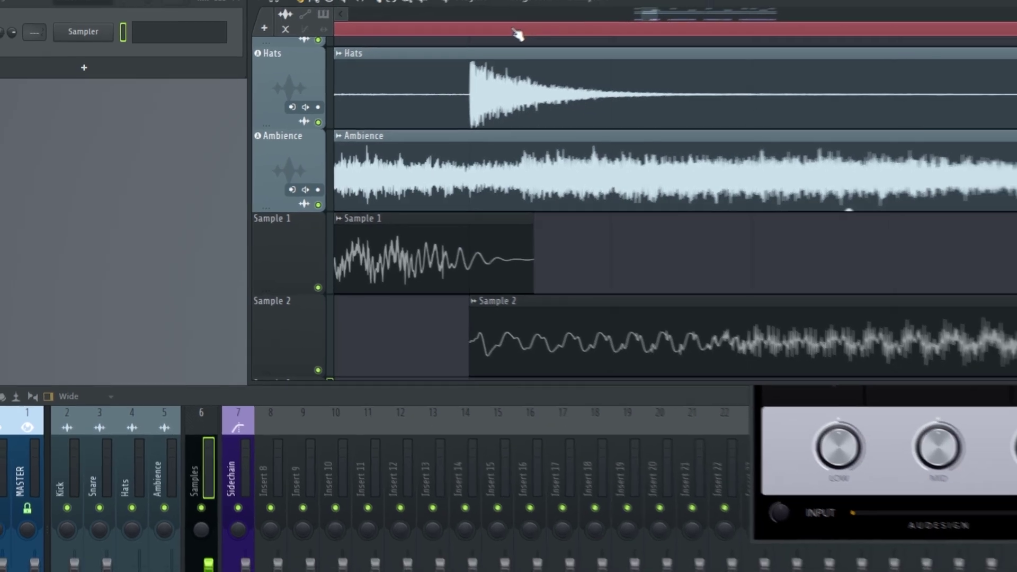
pyautogui.click(598, 179)
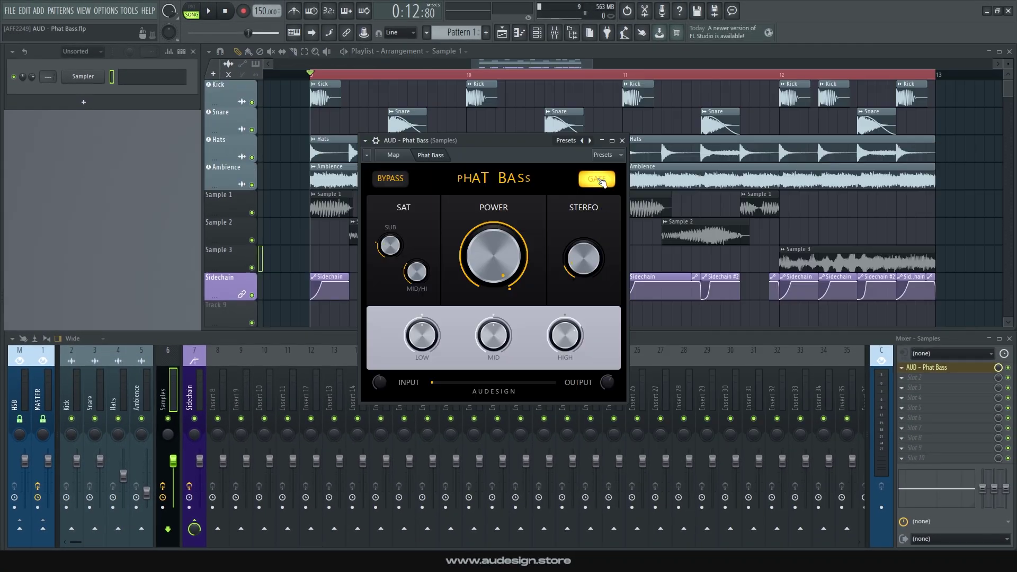
pyautogui.moveTo(517, 141); pyautogui.dragTo(520, 140)
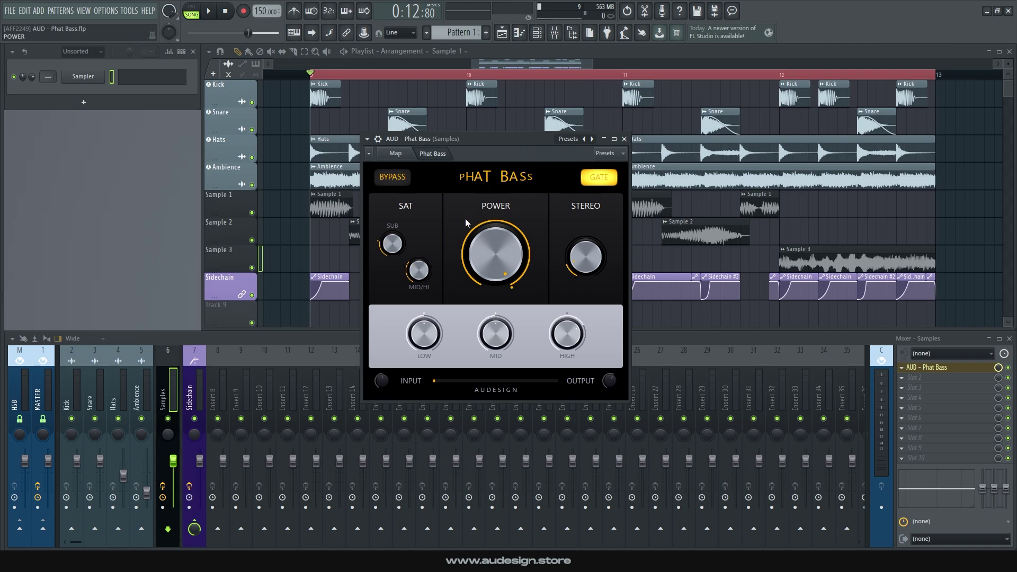
# - Lower STEREO near minimum, create its automation clip on Track 9, and play it back
pyautogui.moveTo(586, 255); pyautogui.dragTo(588, 259)
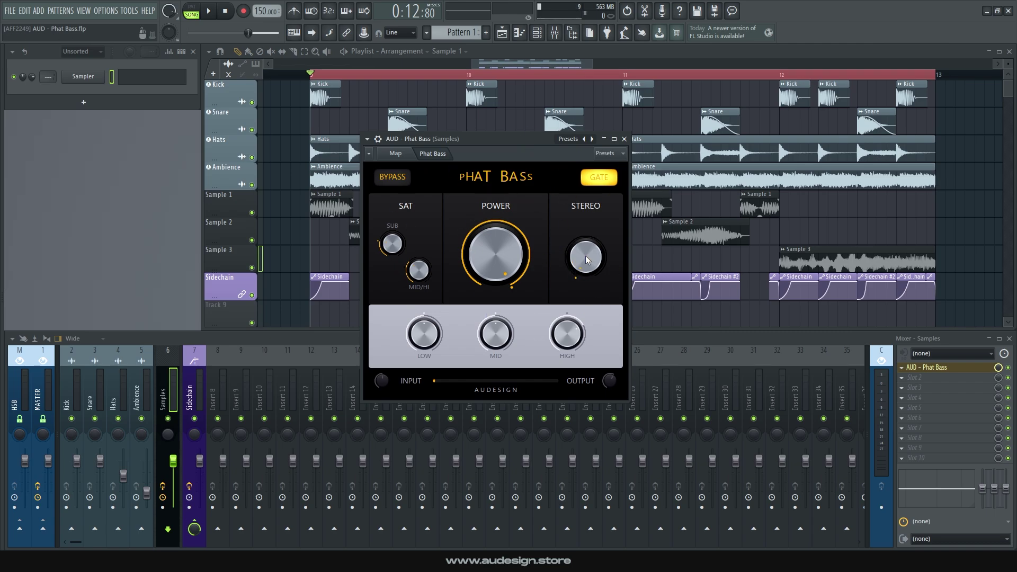
pyautogui.rightClick(587, 260)
pyautogui.press('Escape')
pyautogui.rightClick(586, 260)
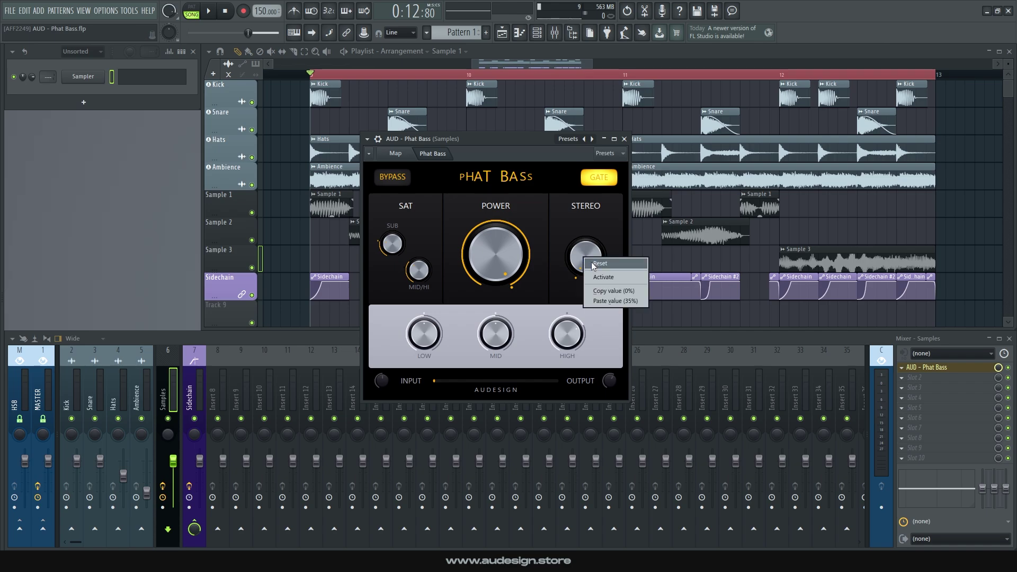
pyautogui.click(593, 265)
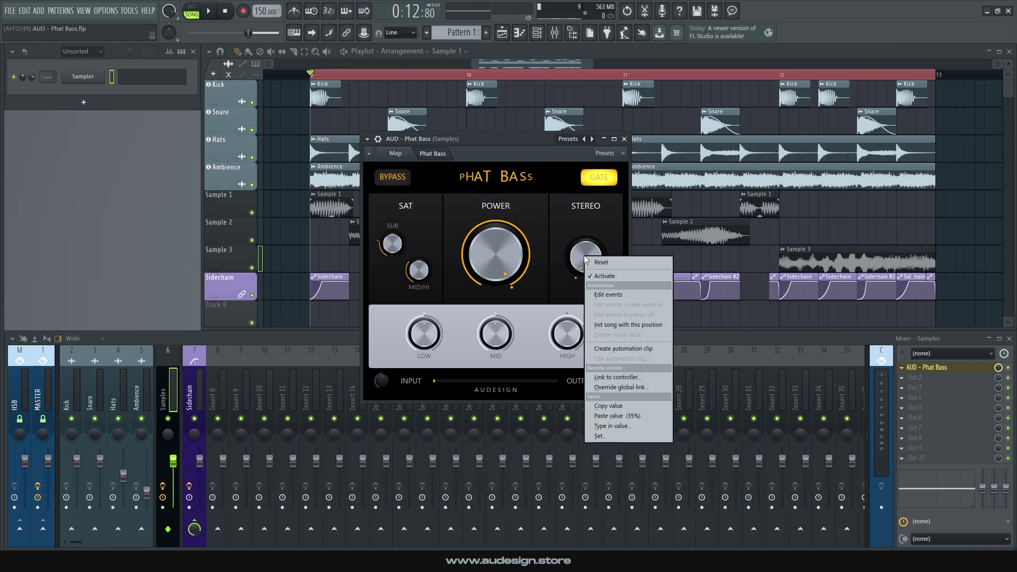
pyautogui.click(614, 347)
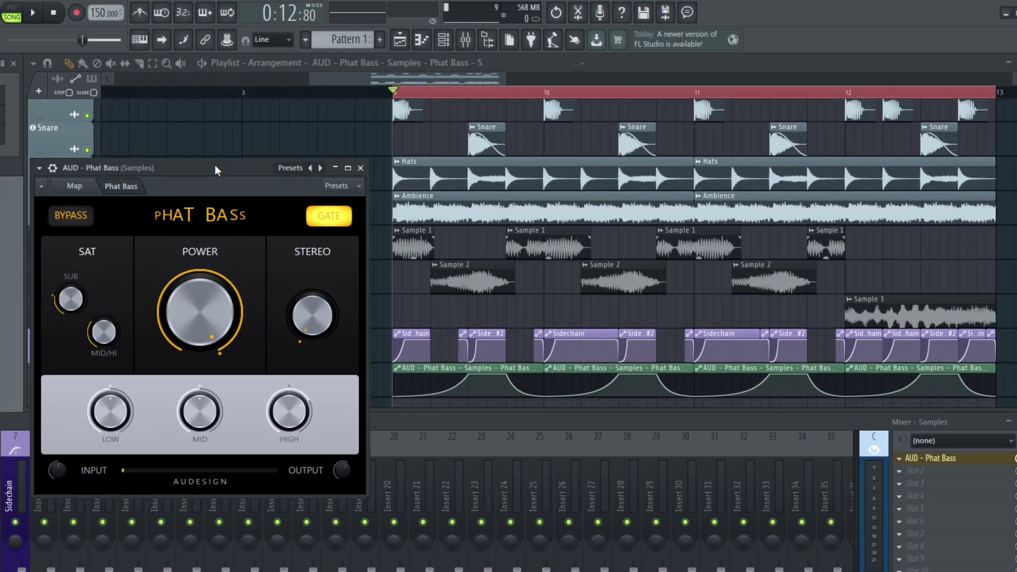
pyautogui.press('space')
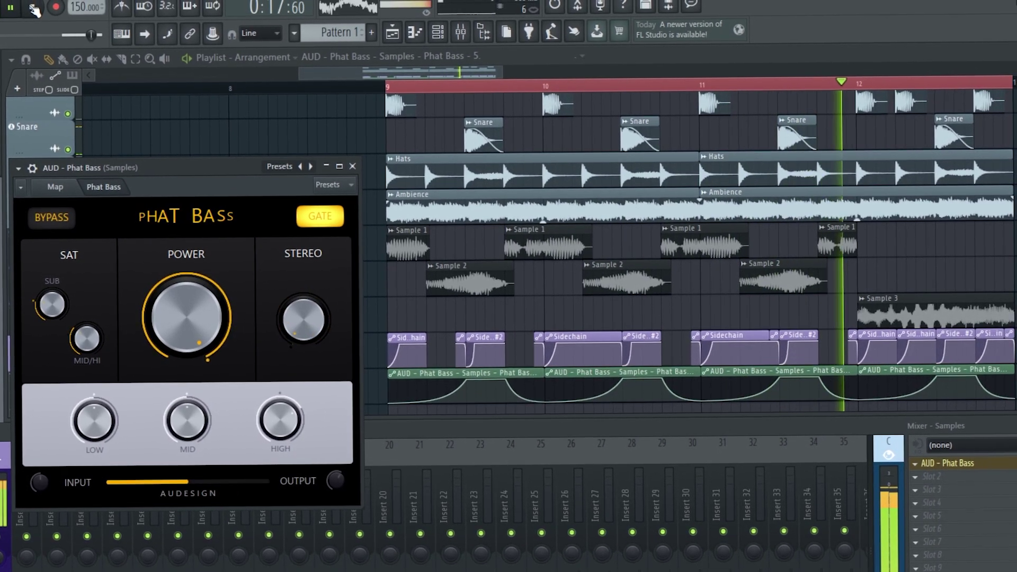
# - Stop the transport at 0:12:80 and drag the Phat Bass window up and left
pyautogui.click(36, 9)
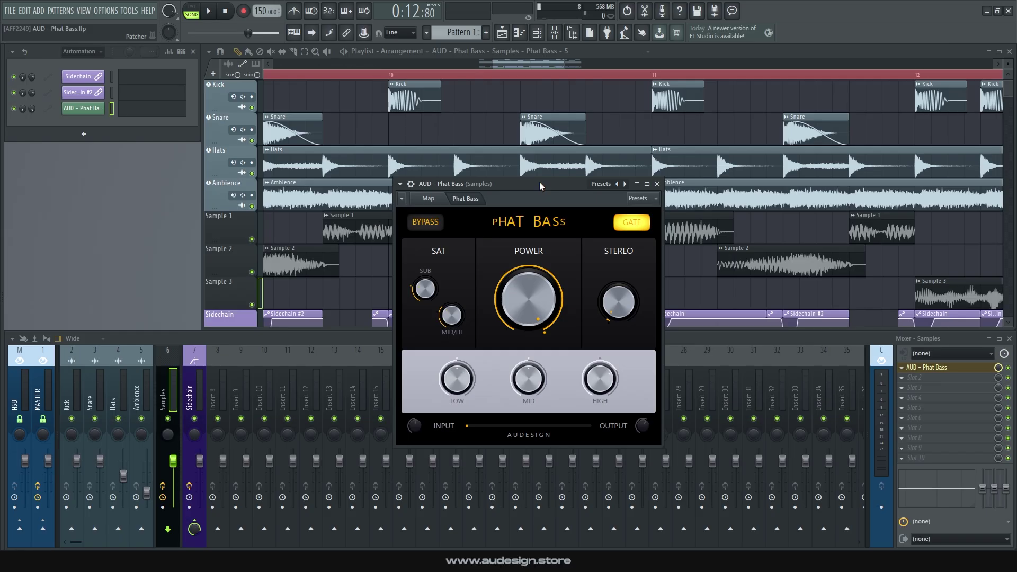
pyautogui.moveTo(540, 182); pyautogui.dragTo(530, 160)
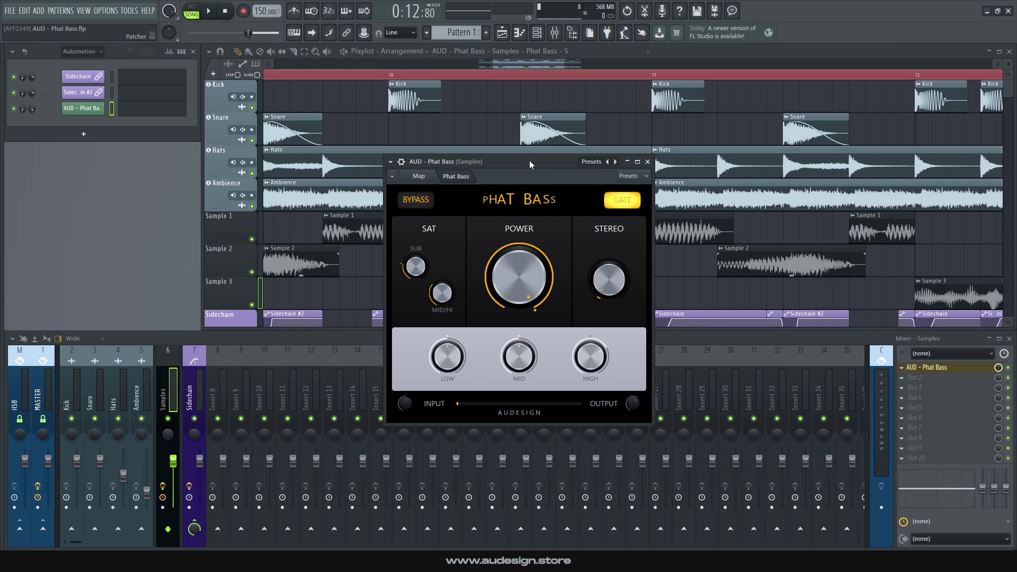